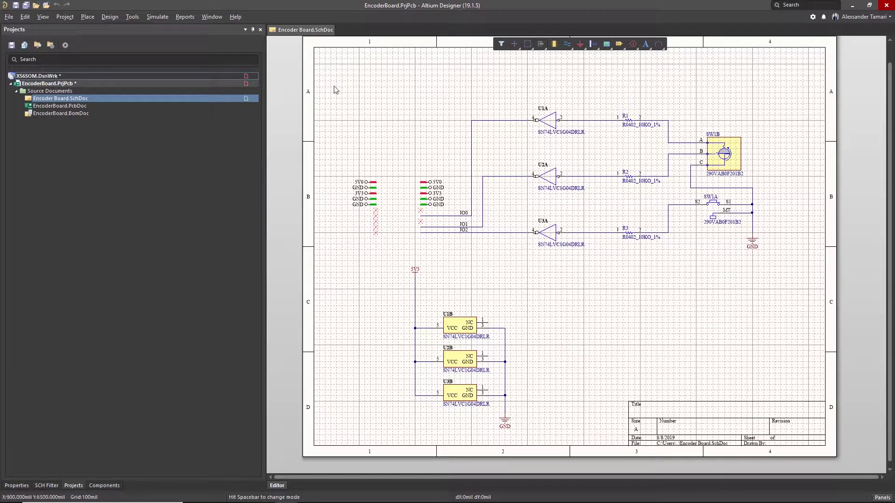
Step: Create a new schematic library document
{"action": "left_click", "coordinate": [12, 20]}
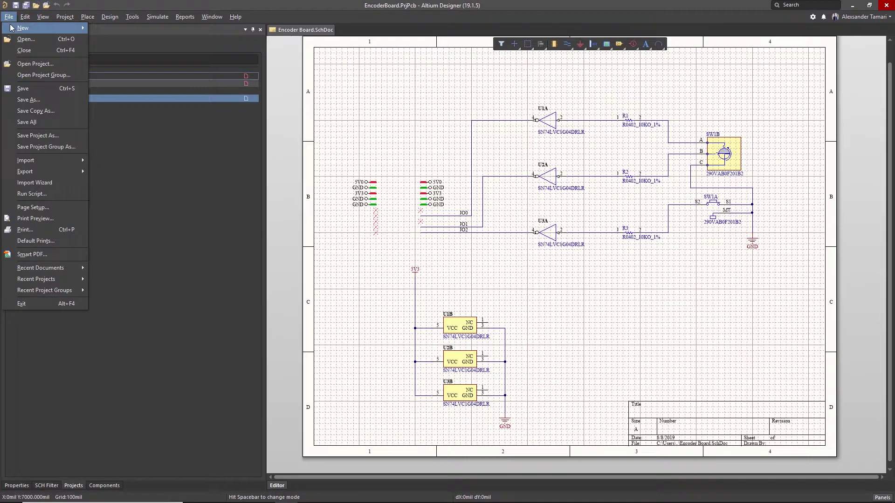
{"action": "mouse_move", "coordinate": [28, 28]}
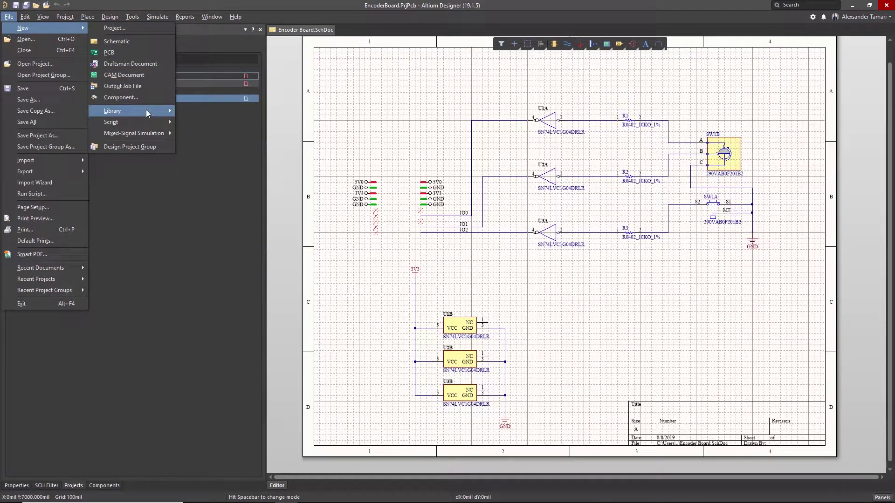
{"action": "mouse_move", "coordinate": [146, 110]}
{"action": "left_click", "coordinate": [241, 124]}
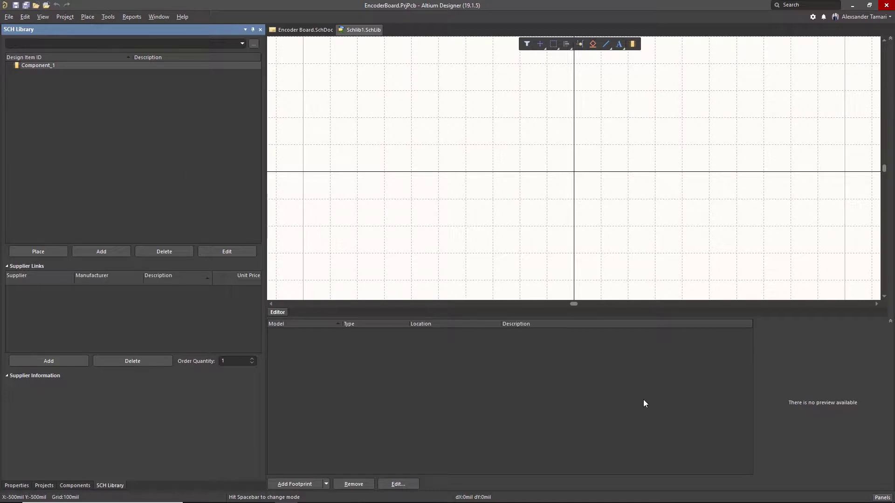
{"action": "left_click", "coordinate": [881, 497]}
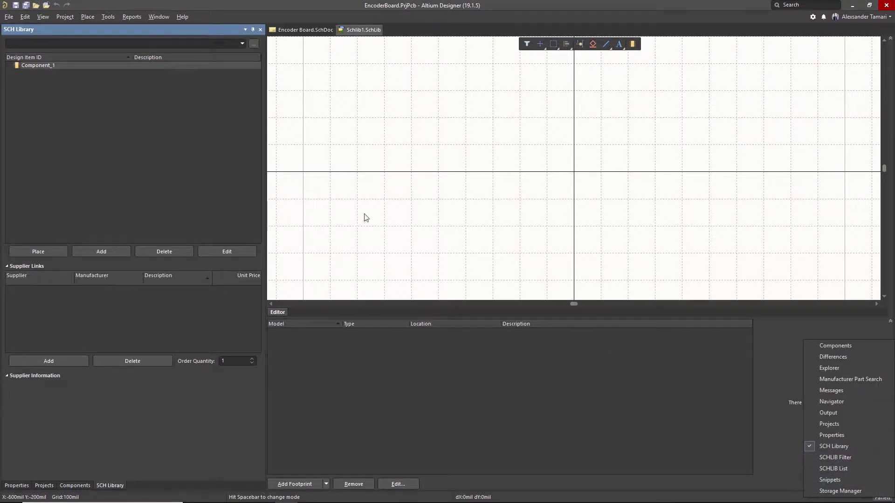
{"action": "left_click", "coordinate": [173, 87]}
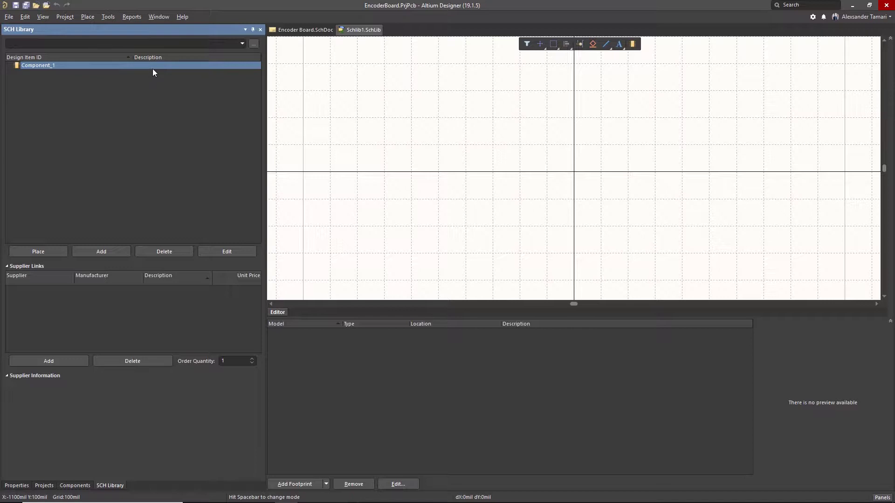
{"action": "left_click", "coordinate": [501, 150]}
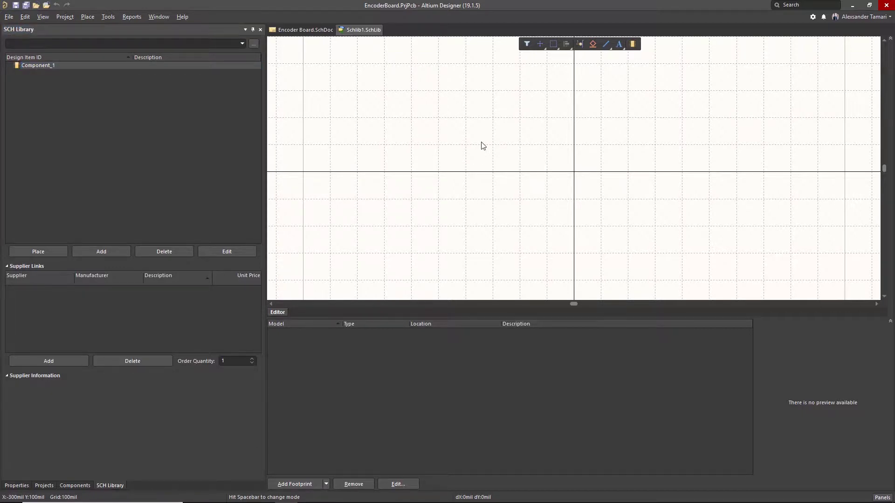
{"action": "left_click", "coordinate": [88, 17]}
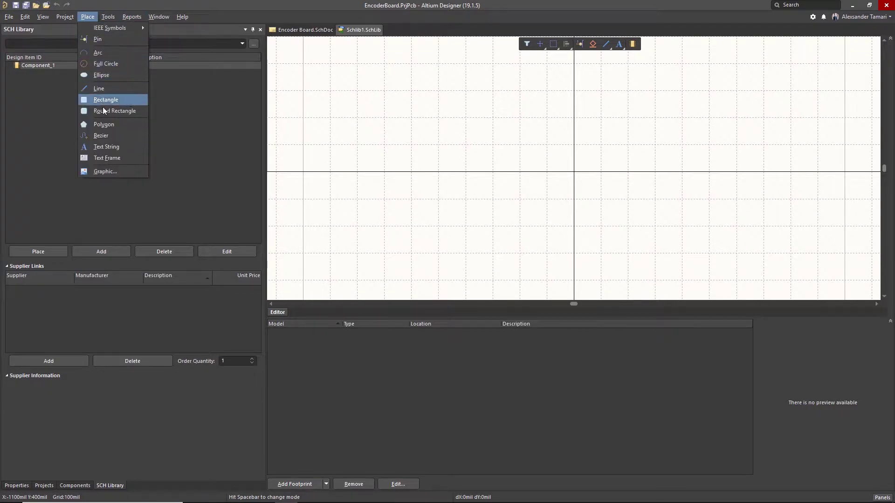
{"action": "left_click", "coordinate": [383, 88]}
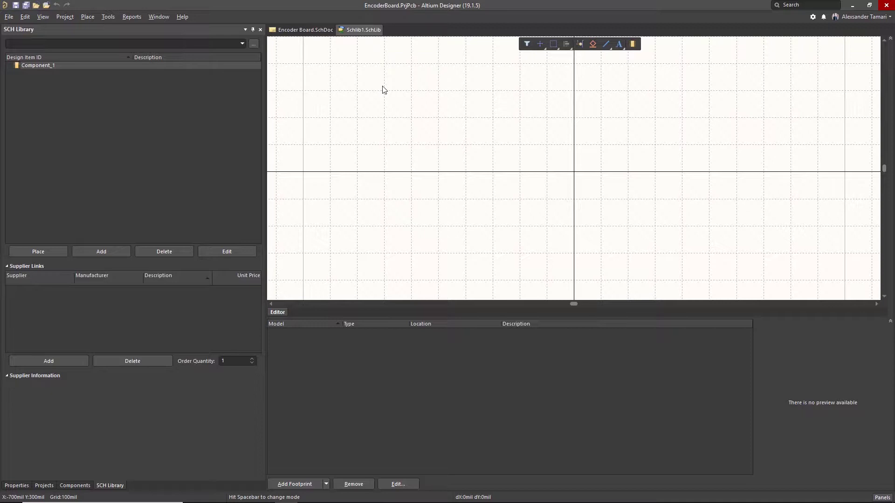
Step: Draw a trial zigzag line with the Line tool, from X -500 mil on the horizontal axis to X 0, Y 200 mil, and remove it
{"action": "key", "text": "p"}
{"action": "key", "text": "l"}
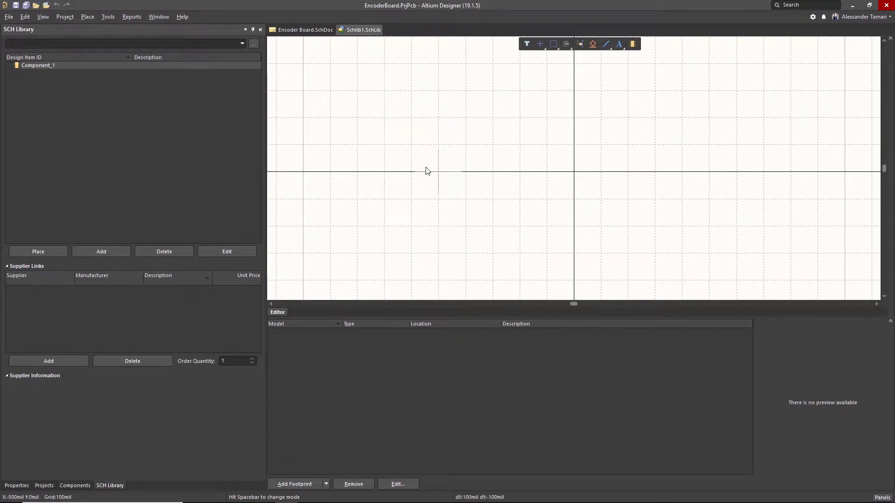
{"action": "left_click", "coordinate": [438, 172]}
{"action": "left_click", "coordinate": [493, 172]}
{"action": "left_click", "coordinate": [520, 118]}
{"action": "left_click", "coordinate": [546, 199]}
{"action": "left_click", "coordinate": [581, 134]}
{"action": "right_click", "coordinate": [581, 134]}
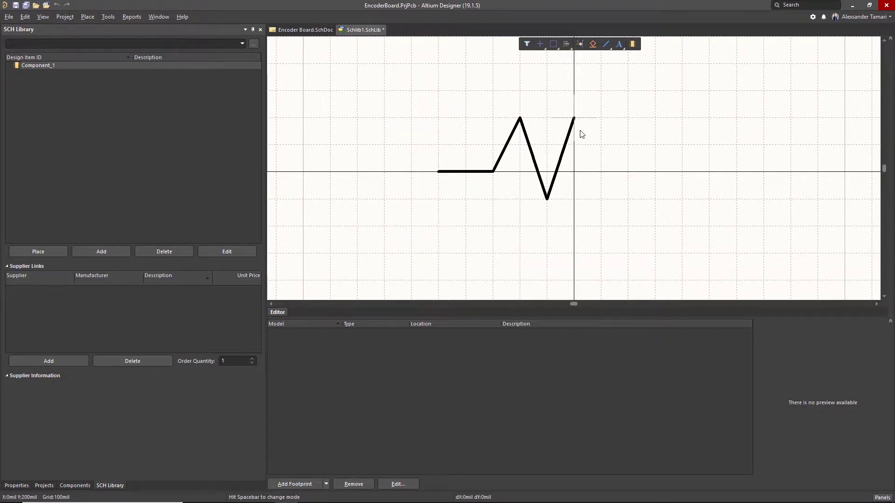
{"action": "key", "text": "Delete"}
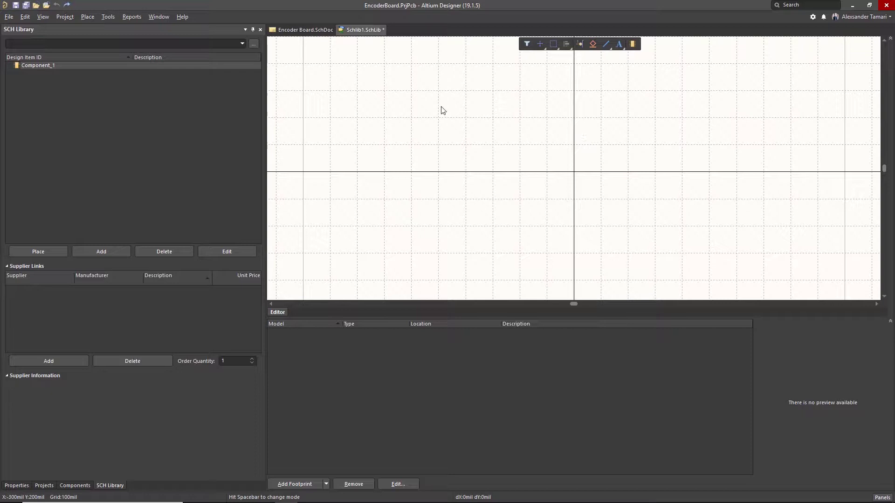
Step: Start the Symbol Wizard for Component_1 with 32 pins and the Quad side layout style
{"action": "left_click", "coordinate": [109, 18]}
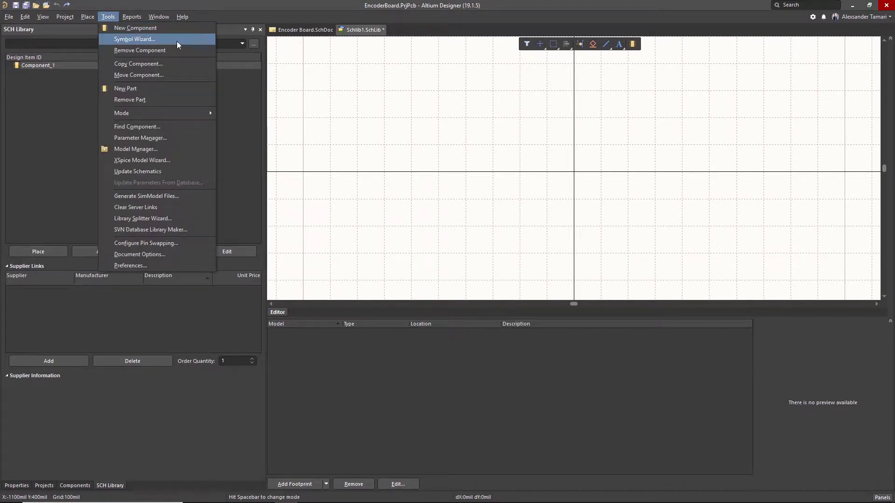
{"action": "left_click", "coordinate": [179, 40]}
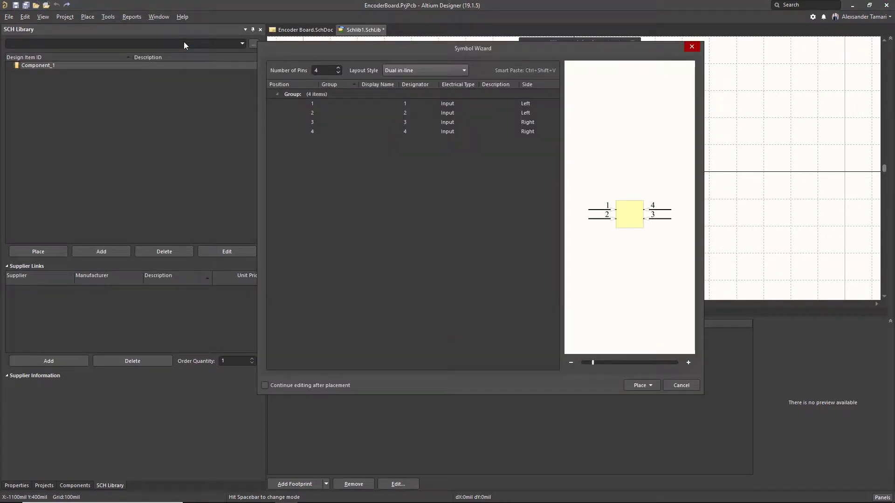
{"action": "left_click", "coordinate": [332, 70]}
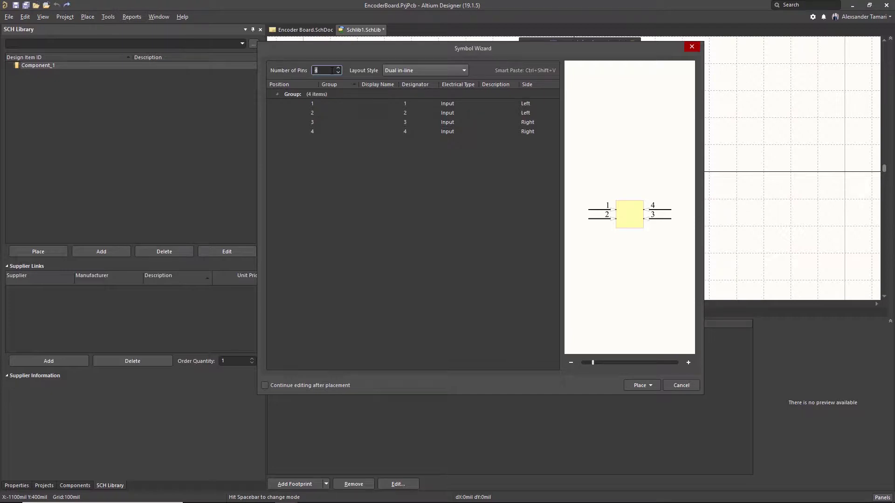
{"action": "type", "text": "32"}
{"action": "key", "text": "Return"}
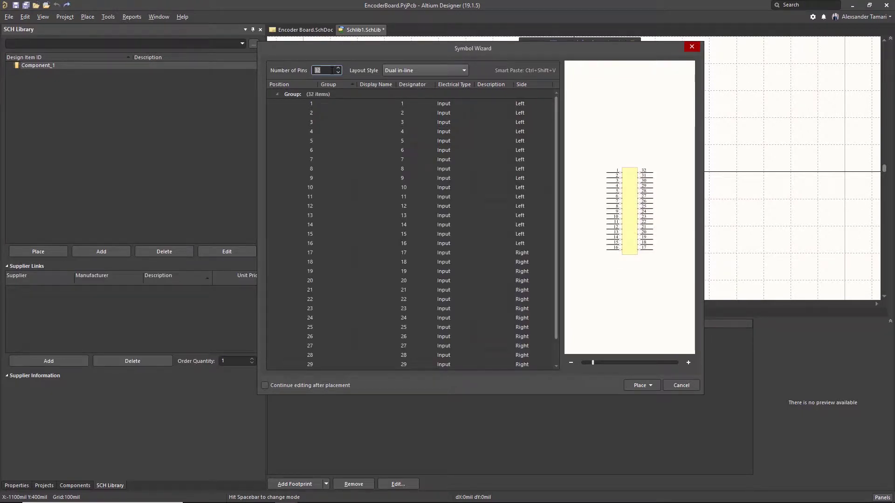
{"action": "left_click", "coordinate": [415, 69]}
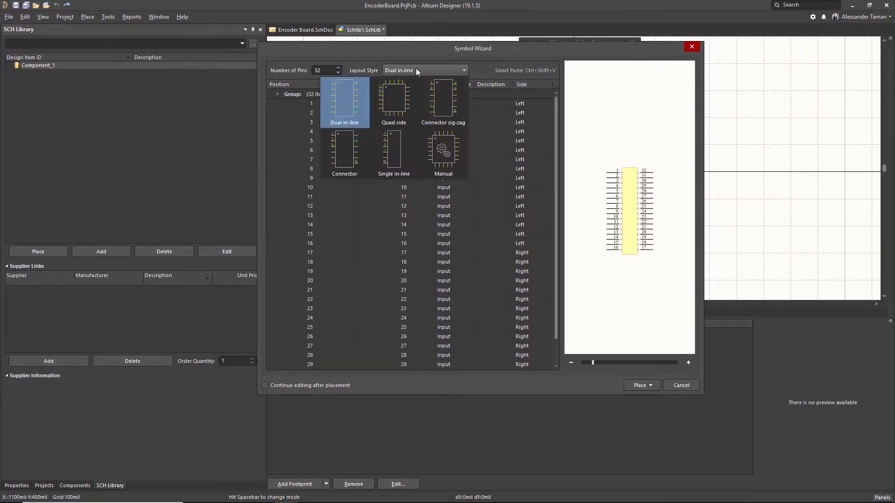
{"action": "left_click", "coordinate": [406, 92]}
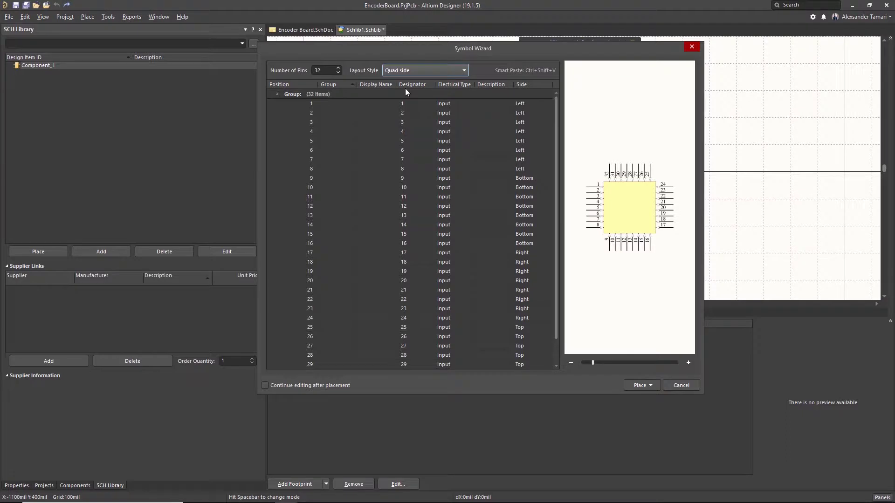
Step: Copy the whole pin functions table from the nRF905 datasheet in the browser and paste it as Unicode Text into a blank Excel sheet
{"action": "key", "text": "alt+Tab"}
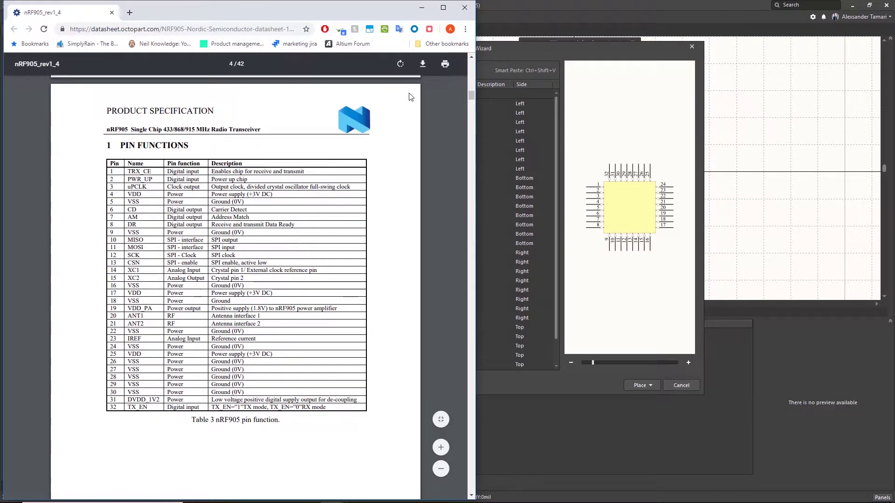
{"action": "left_click_drag", "start_coordinate": [109, 163], "coordinate": [333, 408]}
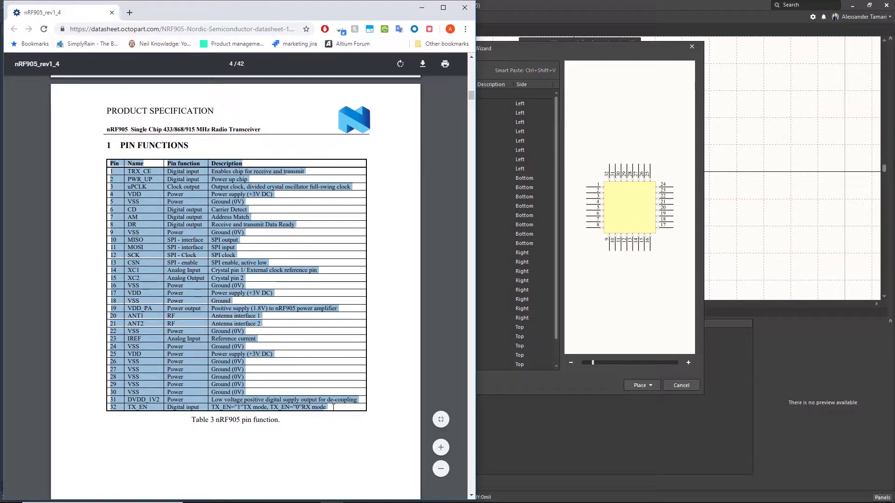
{"action": "key", "text": "alt+Tab"}
{"action": "right_click", "coordinate": [477, 124]}
{"action": "left_click", "coordinate": [511, 178]}
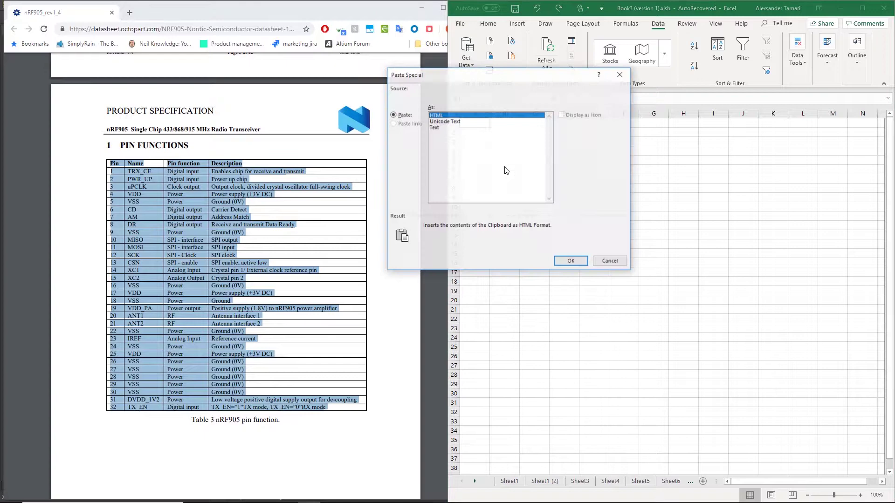
{"action": "key", "text": "Down"}
{"action": "key", "text": "Return"}
Step: Copy the pin numbers and names in cells A2:B33, leaving out the header row
{"action": "left_click", "coordinate": [480, 132]}
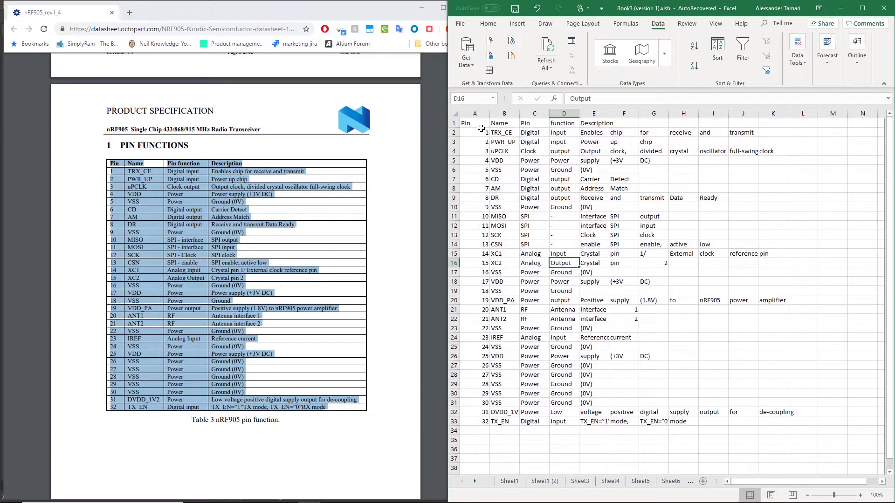
{"action": "left_click_drag", "start_coordinate": [479, 132], "coordinate": [505, 418]}
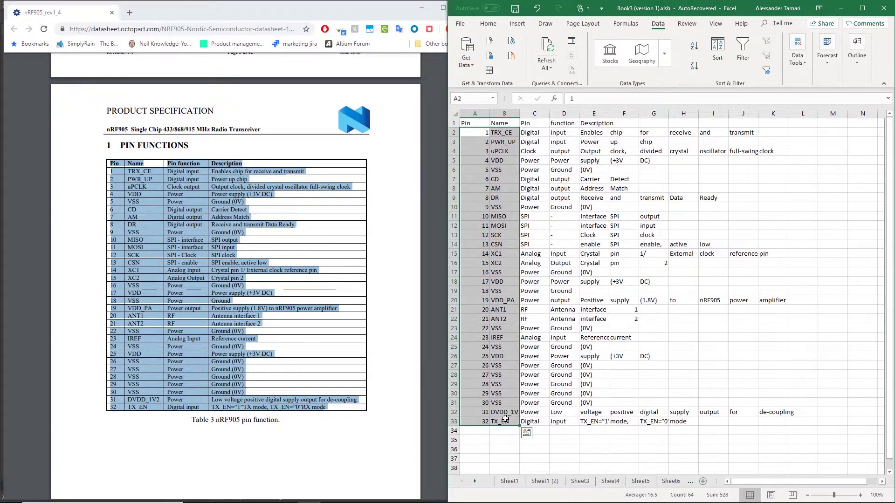
{"action": "key", "text": "ctrl+c"}
Step: Return to the Symbol Wizard in Altium Designer and open Smart Paste for the pin table starting at position 1
{"action": "key", "text": "alt+Tab"}
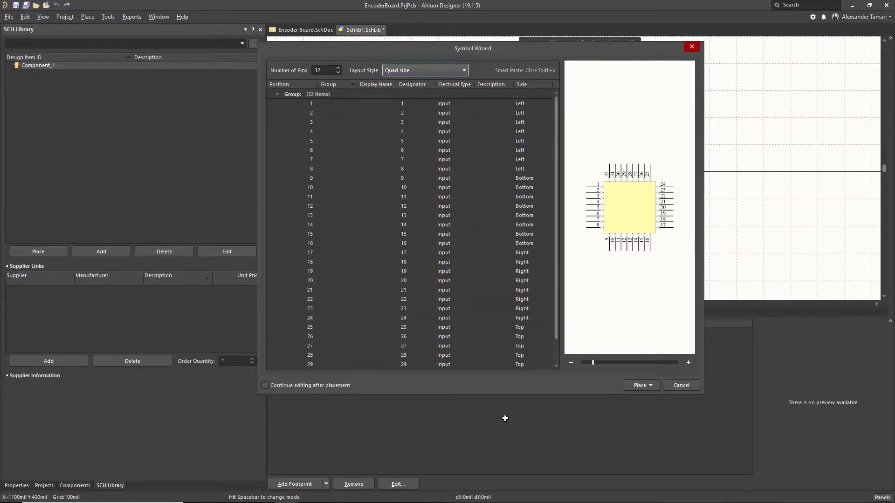
{"action": "right_click", "coordinate": [366, 181]}
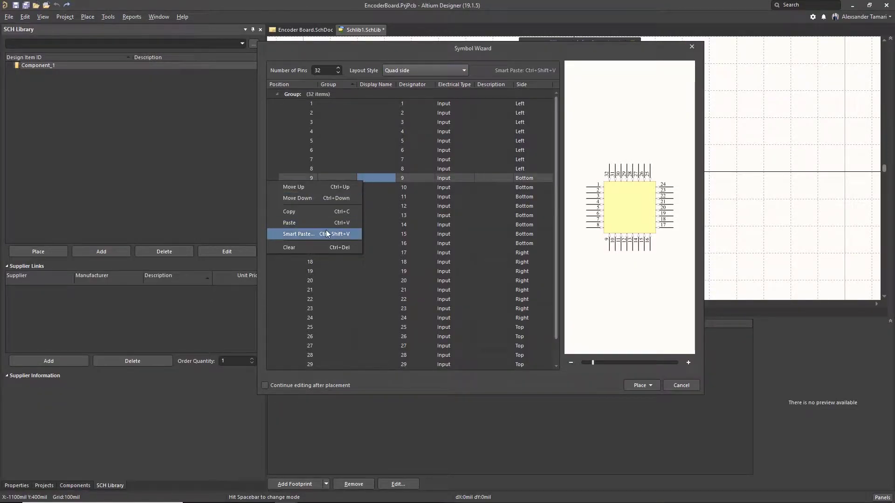
{"action": "left_click", "coordinate": [306, 100]}
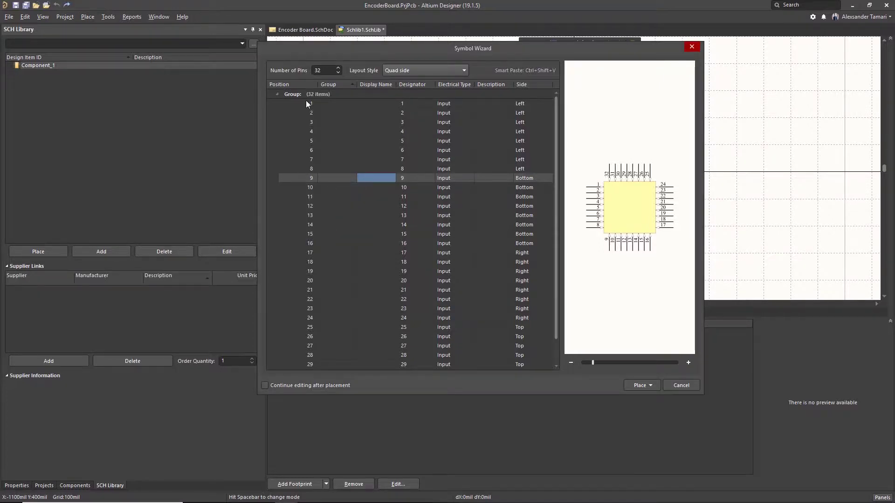
{"action": "left_click", "coordinate": [306, 102]}
{"action": "right_click", "coordinate": [306, 103]}
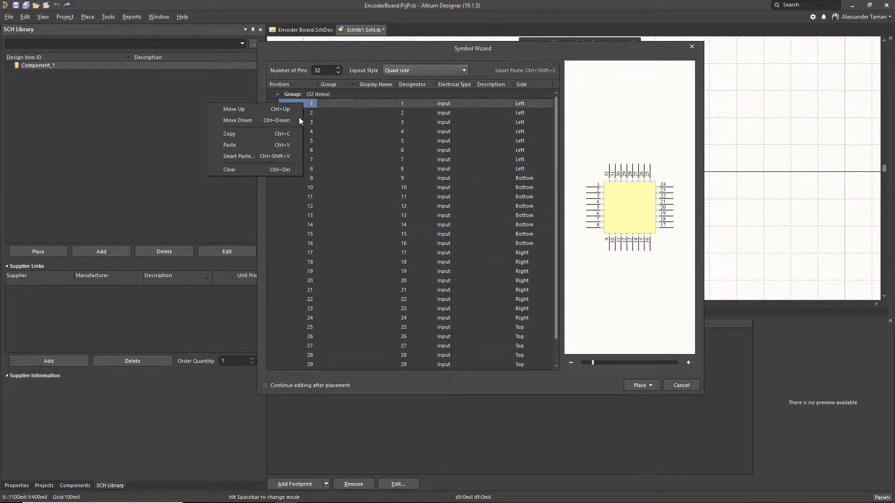
{"action": "left_click", "coordinate": [284, 156]}
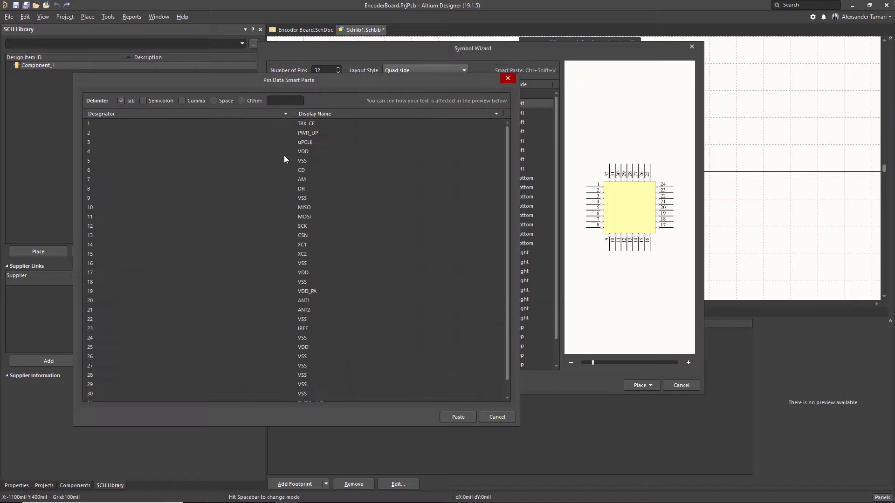
Step: Map the two data columns to Designator and Display Name, and paste them into the pin table
{"action": "left_click_drag", "start_coordinate": [349, 84], "coordinate": [445, 43]}
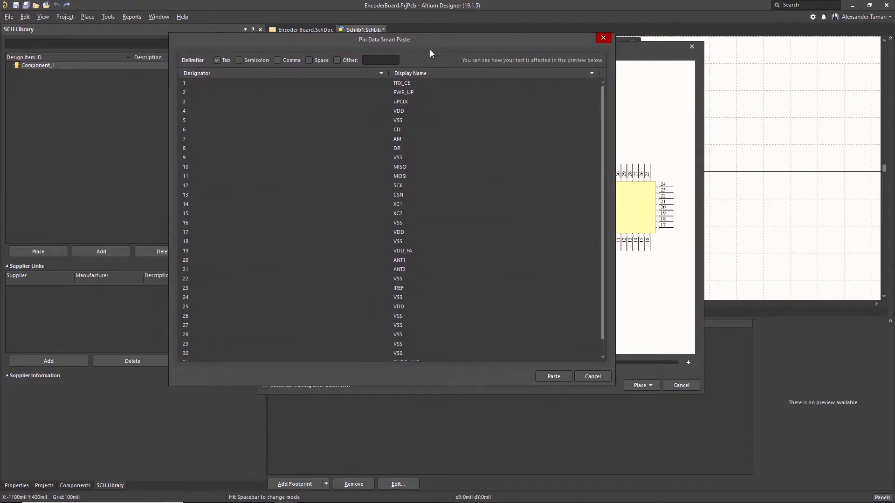
{"action": "left_click", "coordinate": [373, 74]}
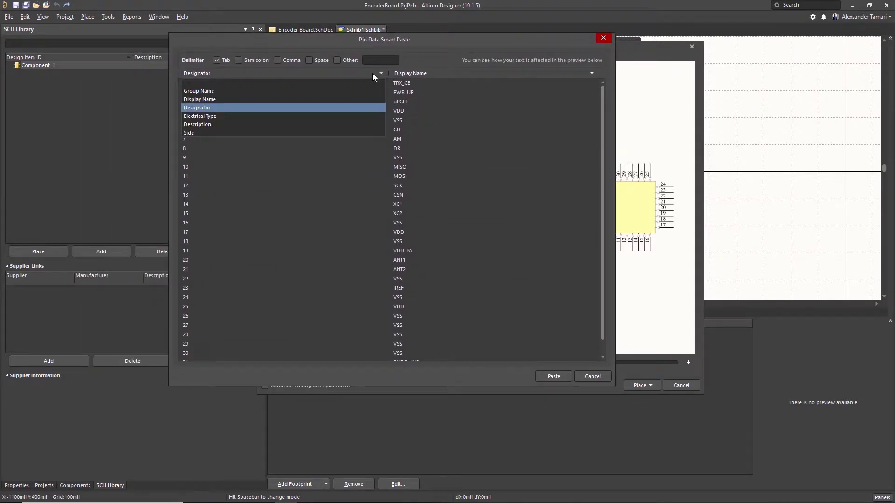
{"action": "left_click", "coordinate": [297, 110]}
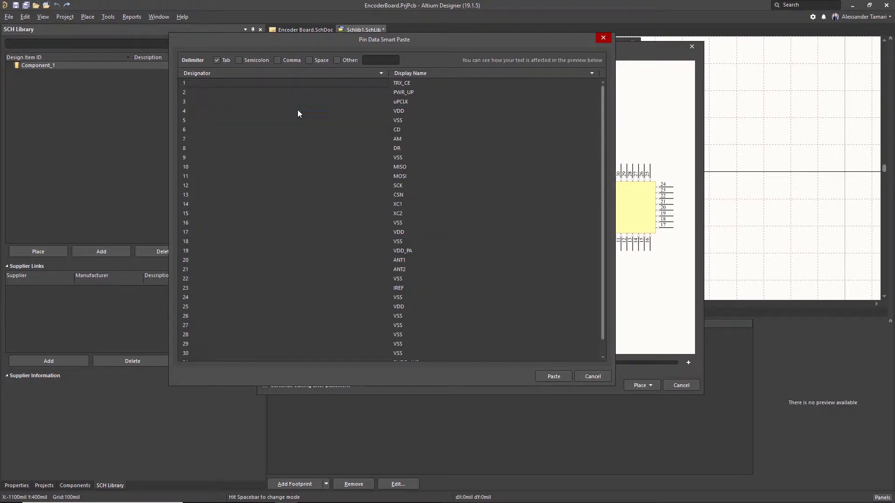
{"action": "left_click", "coordinate": [446, 75]}
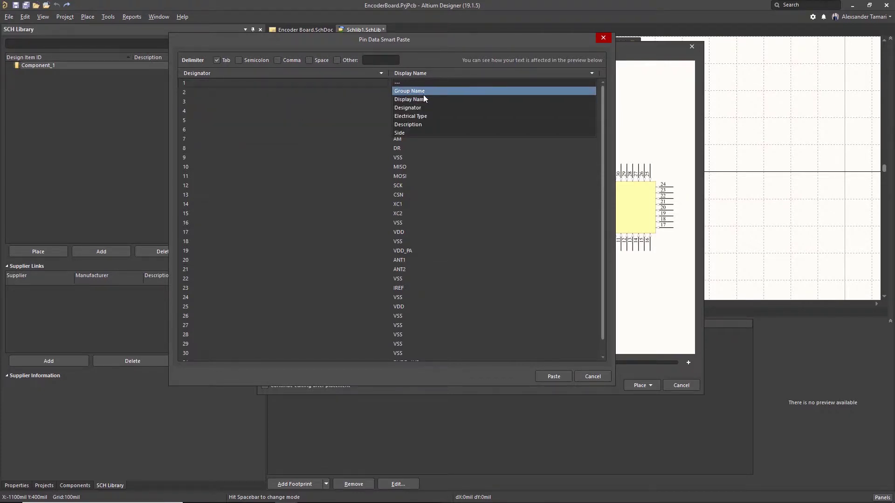
{"action": "left_click", "coordinate": [413, 102]}
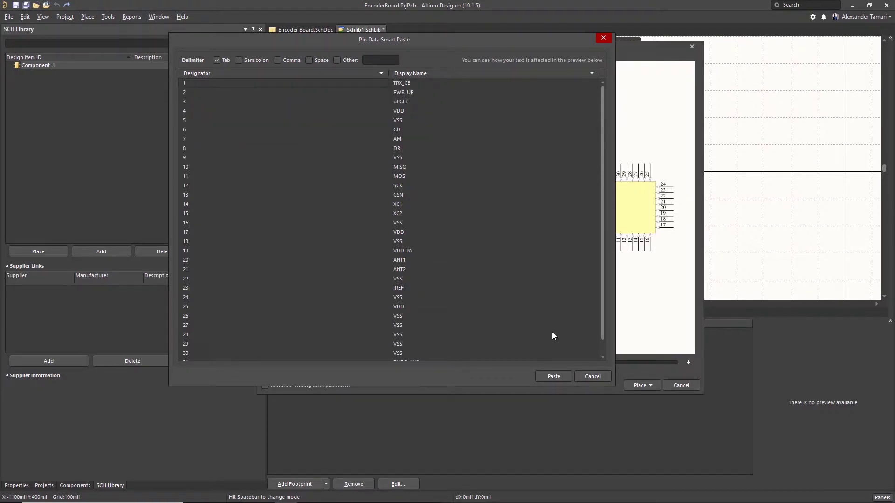
{"action": "left_click", "coordinate": [558, 378]}
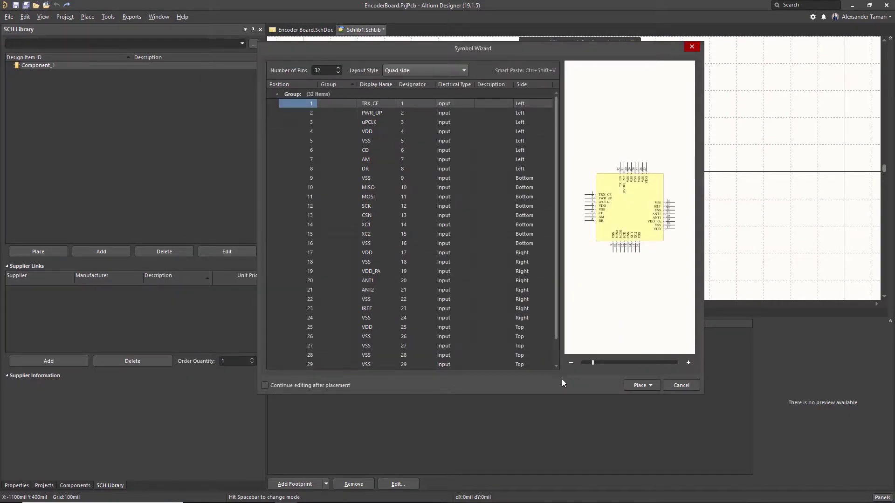
Step: Enlarge the symbol preview and place the 32-pin quad-side symbol into the current library component with Place Symbol
{"action": "left_click", "coordinate": [688, 363]}
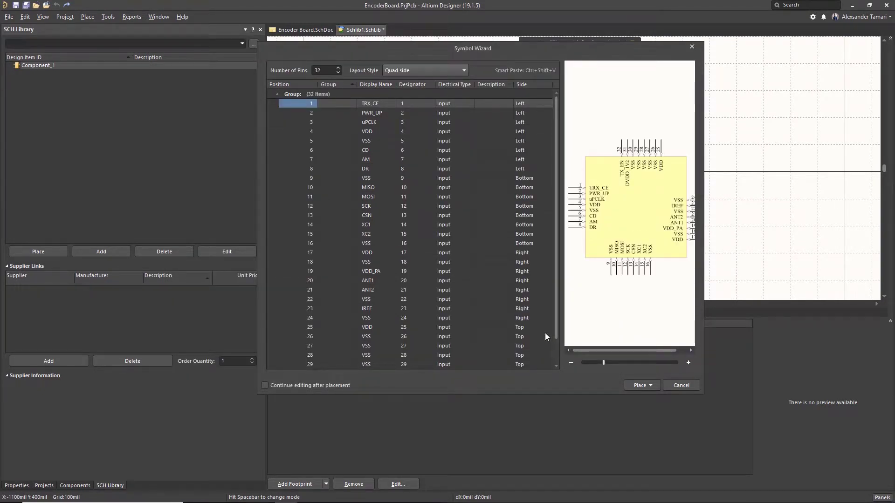
{"action": "left_click", "coordinate": [635, 388]}
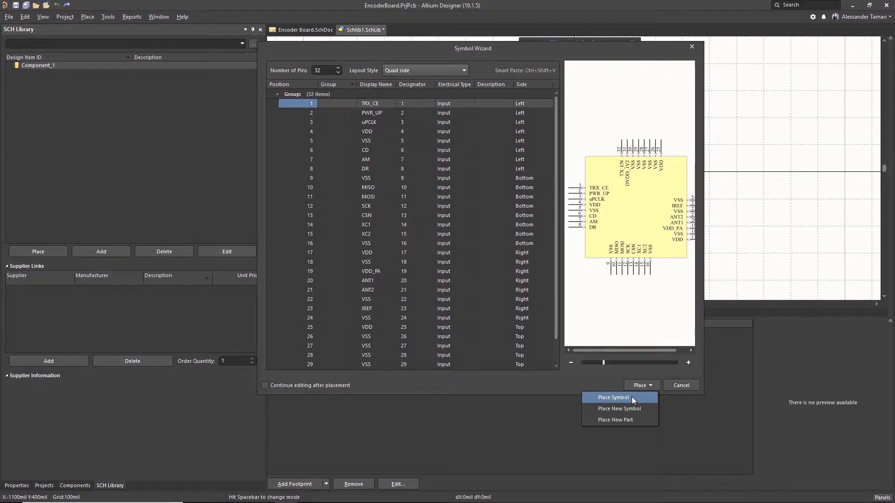
{"action": "left_click", "coordinate": [631, 397]}
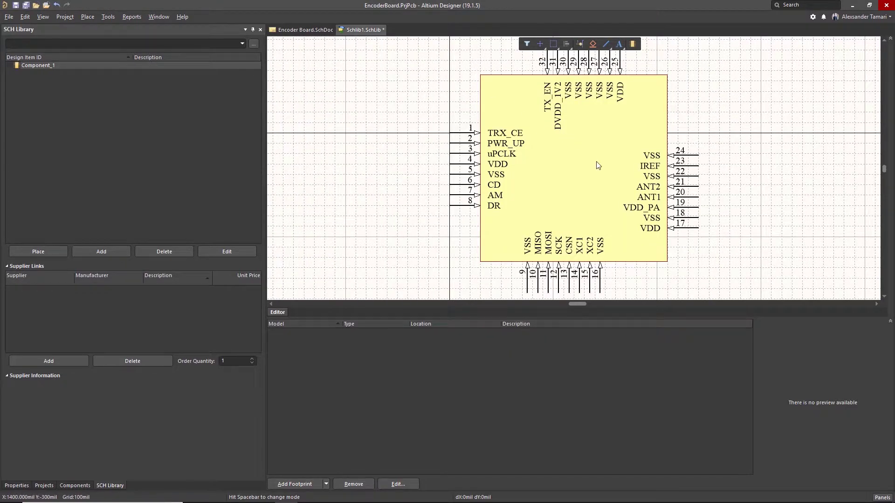
Step: Inspect the properties of the symbol's body and pin 1, and set the electrical type of pin 5 (VSS) to Power
{"action": "double_click", "coordinate": [573, 168]}
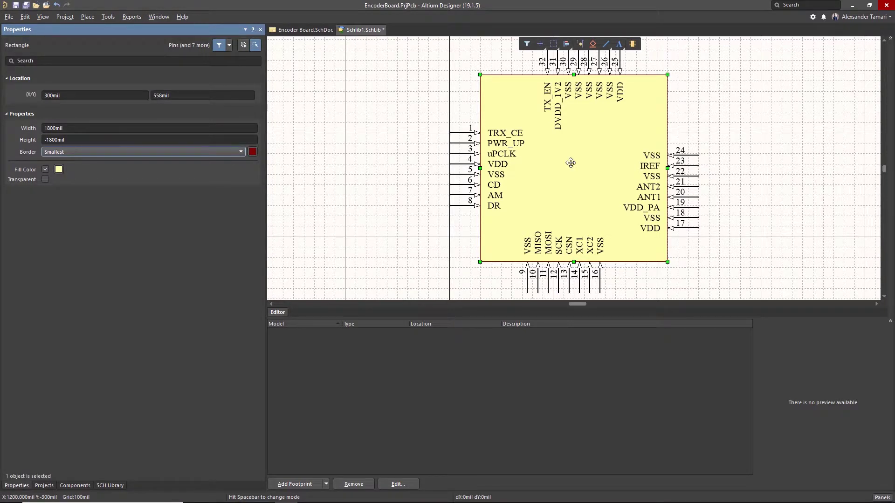
{"action": "double_click", "coordinate": [459, 131]}
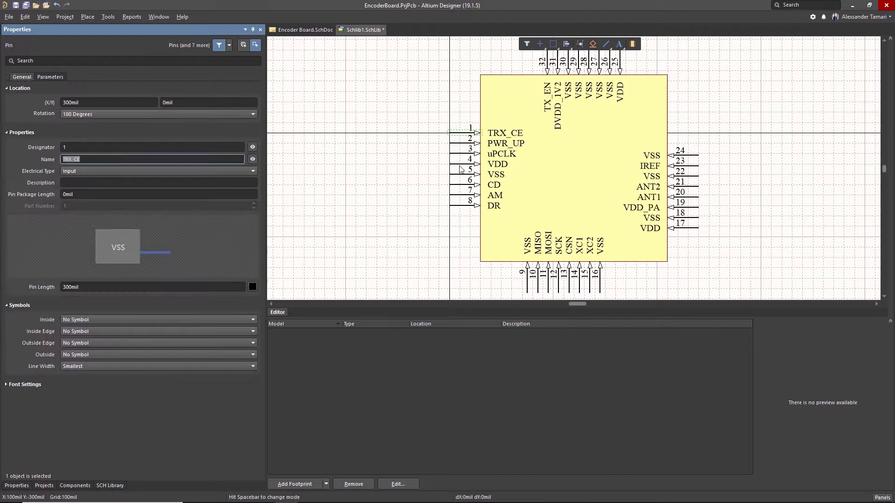
{"action": "left_click", "coordinate": [458, 172]}
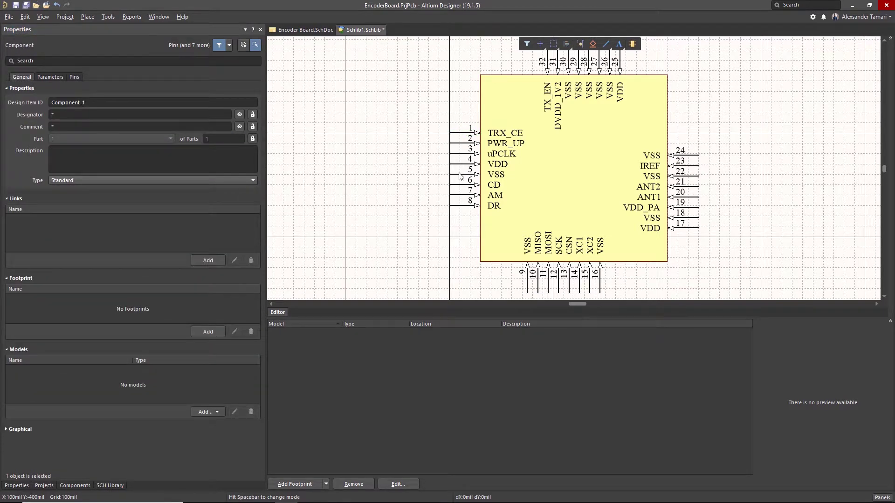
{"action": "double_click", "coordinate": [459, 173]}
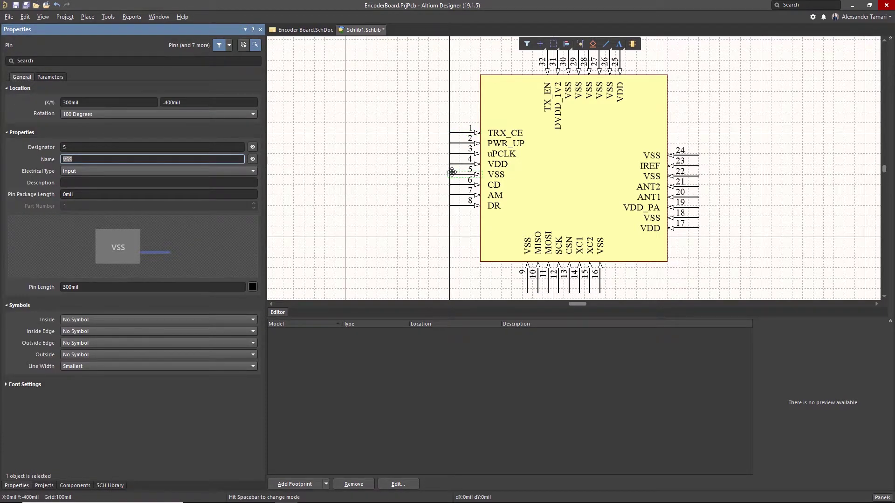
{"action": "left_click", "coordinate": [236, 173]}
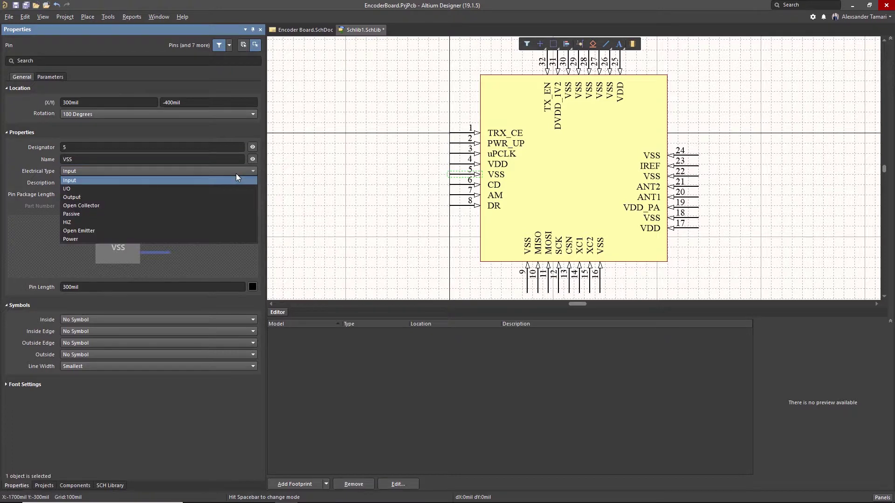
{"action": "left_click", "coordinate": [143, 239]}
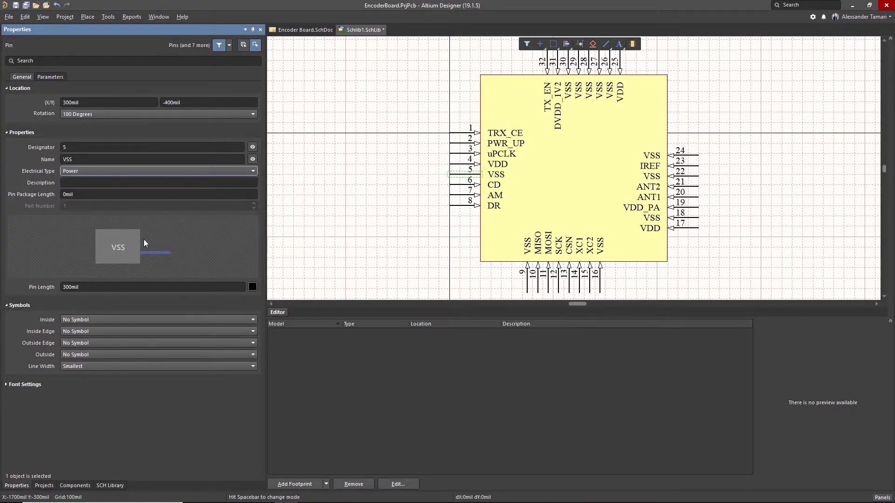
{"action": "left_click", "coordinate": [319, 203]}
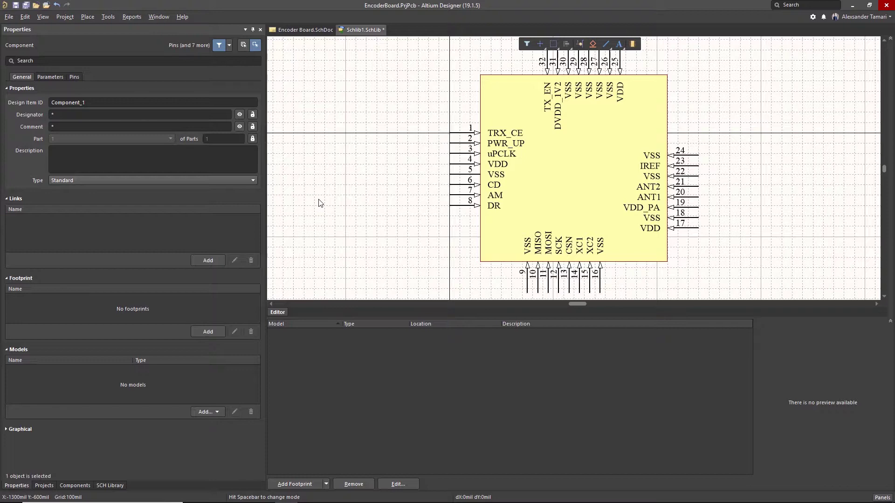
Step: Save the schematic library as Example in the Encoder Board project folder
{"action": "left_click", "coordinate": [9, 16]}
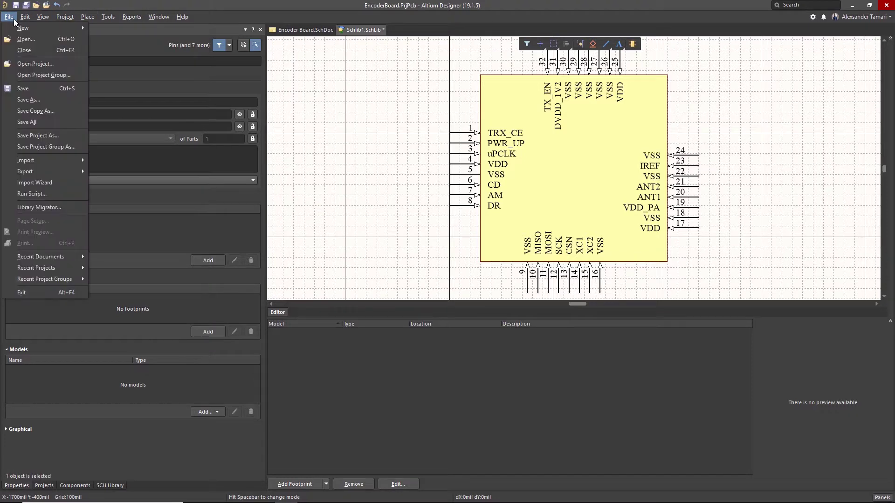
{"action": "left_click", "coordinate": [31, 87]}
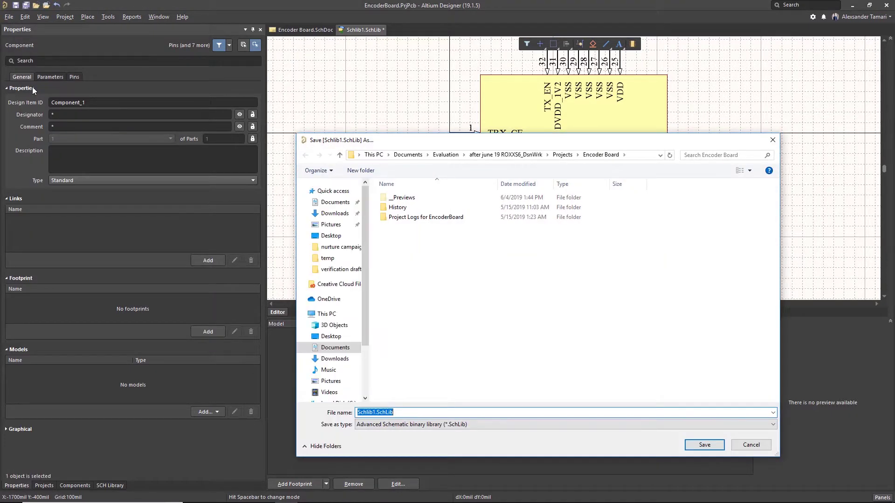
{"action": "type", "text": "Example"}
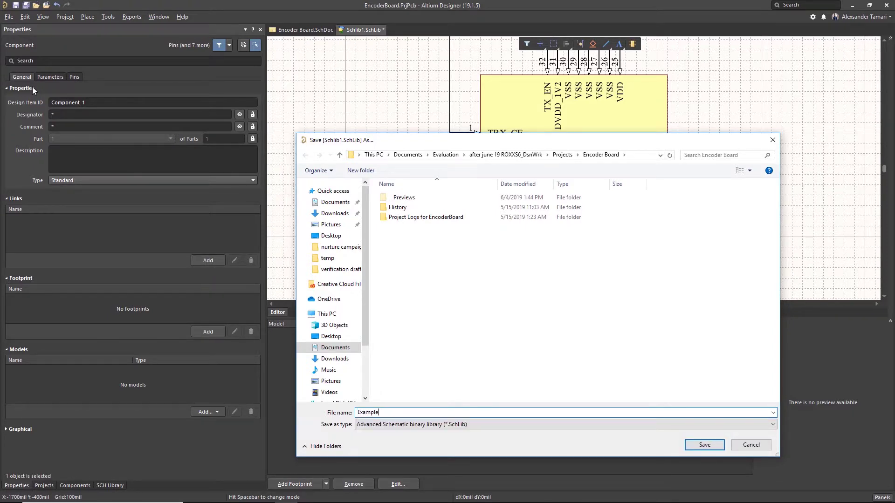
{"action": "key", "text": "Return"}
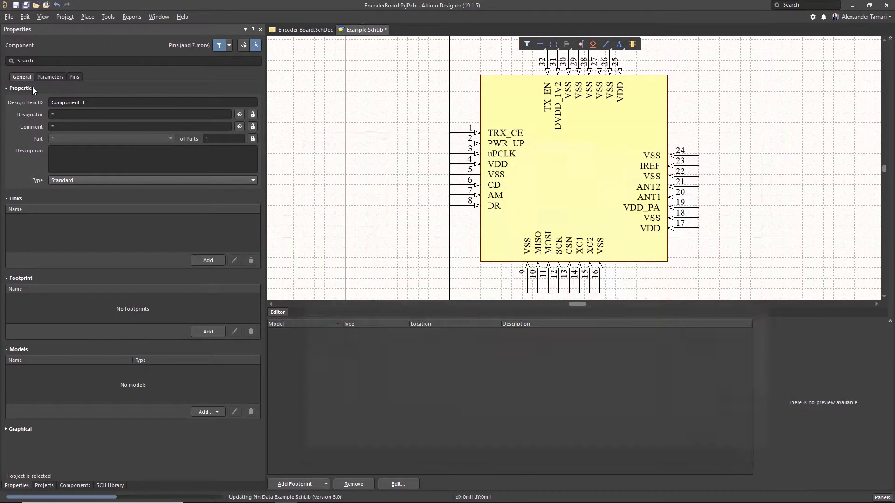
Step: Create a new blank schematic document in the EncoderBoard project
{"action": "left_click", "coordinate": [9, 17]}
{"action": "mouse_move", "coordinate": [9, 32]}
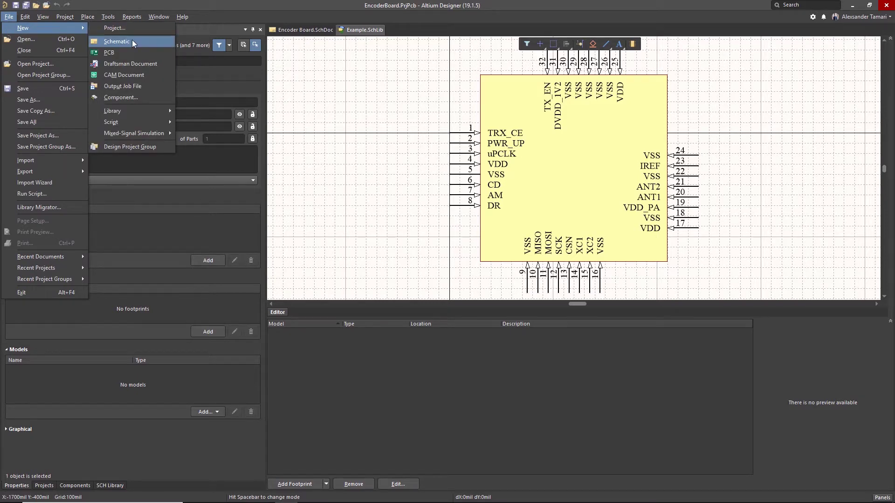
{"action": "left_click", "coordinate": [132, 40]}
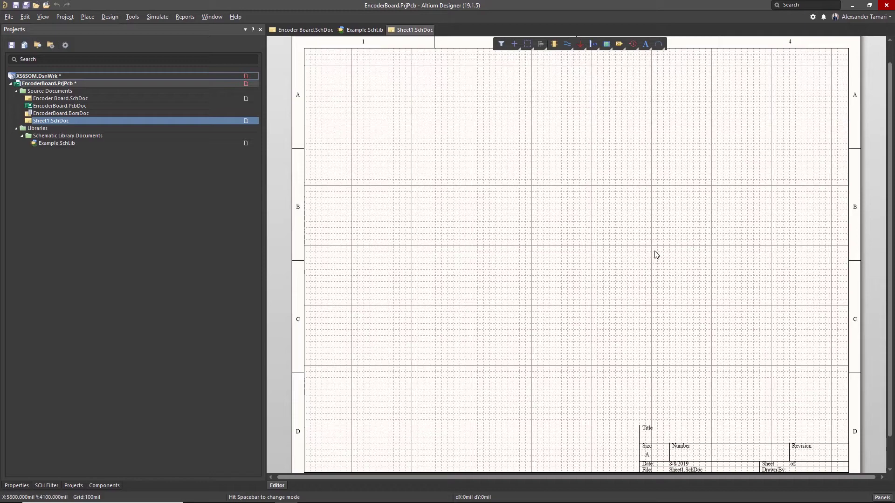
Step: Bring up the component browser and switch its library to Example.SchLib
{"action": "left_click", "coordinate": [882, 497]}
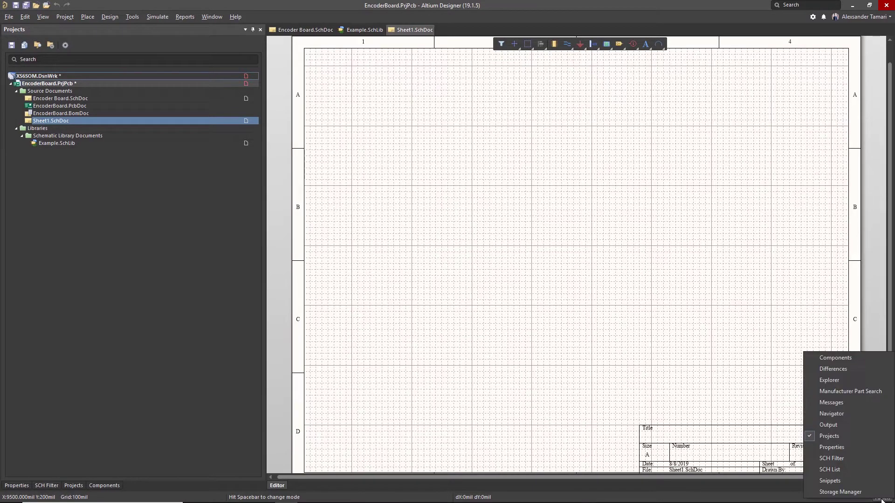
{"action": "left_click", "coordinate": [842, 358]}
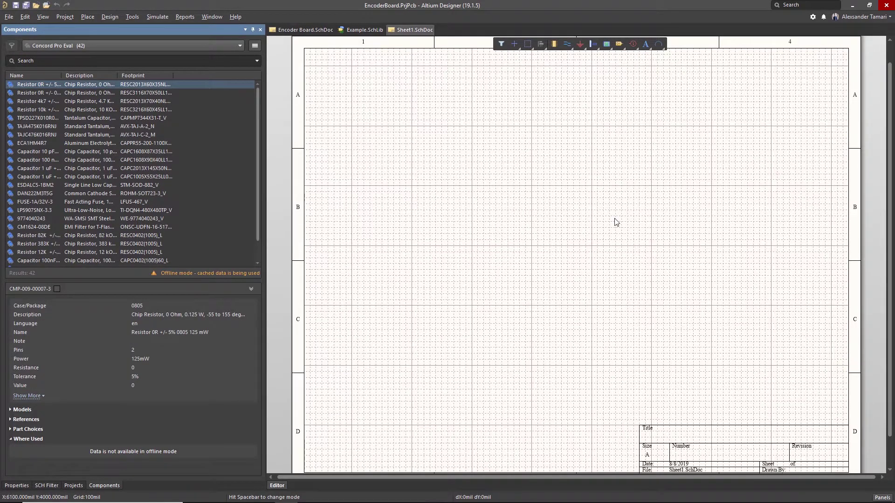
{"action": "left_click", "coordinate": [232, 47]}
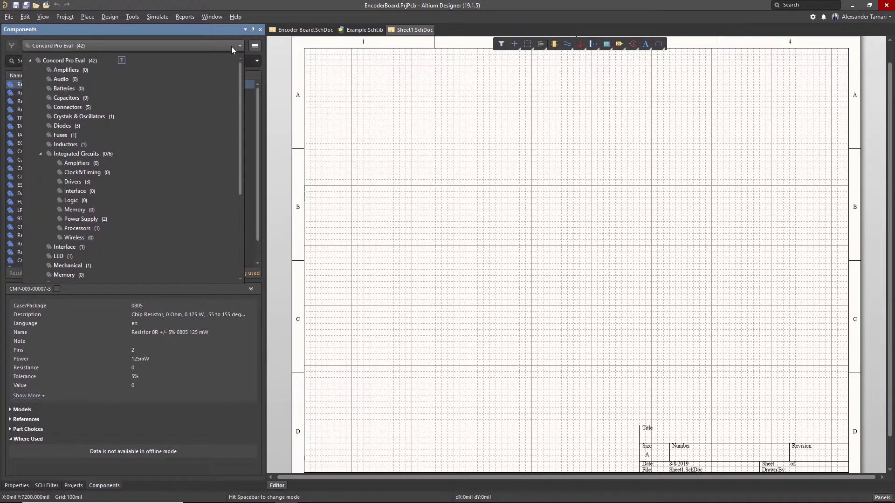
{"action": "scroll", "coordinate": [225, 99], "scroll_direction": "down", "scroll_amount": 5}
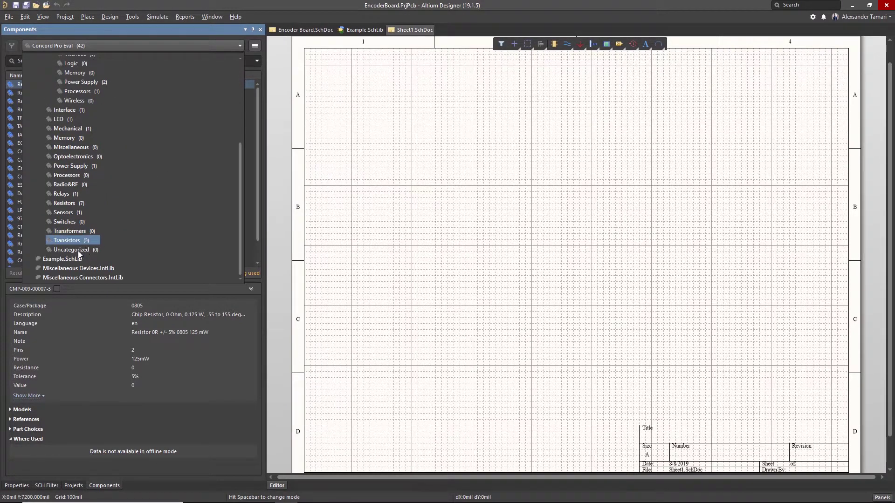
{"action": "left_click", "coordinate": [67, 259]}
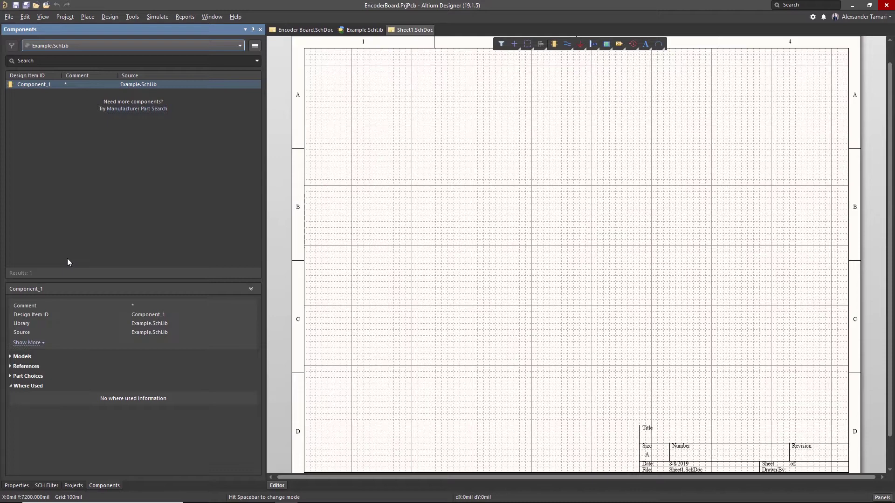
Step: Place Component_1 from Example.SchLib near the middle of the blank schematic sheet
{"action": "left_click", "coordinate": [46, 87]}
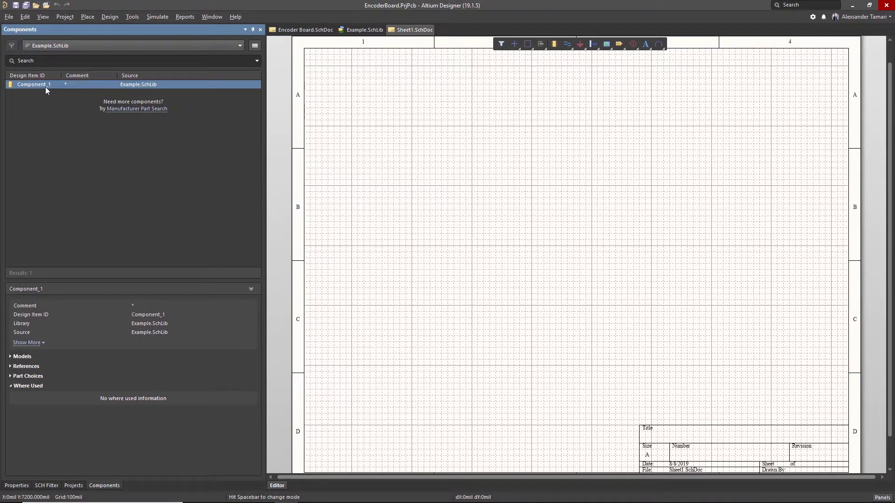
{"action": "left_click_drag", "start_coordinate": [44, 86], "coordinate": [545, 207]}
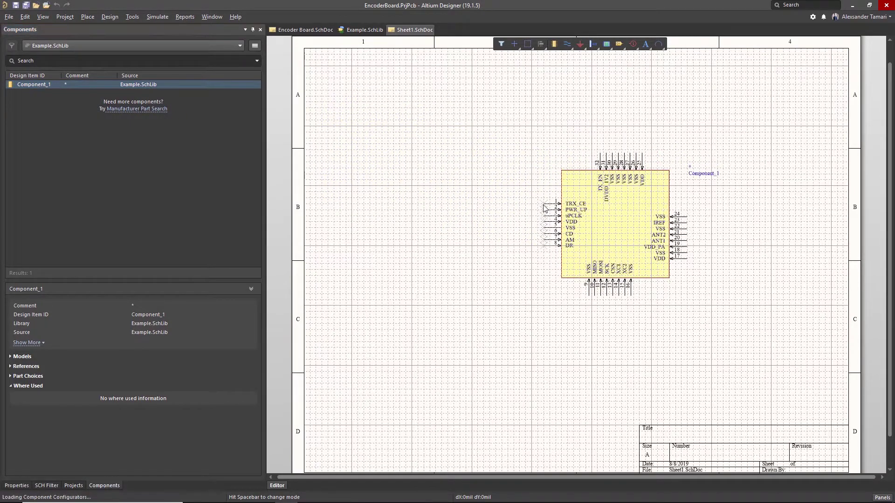
{"action": "left_click", "coordinate": [545, 208]}
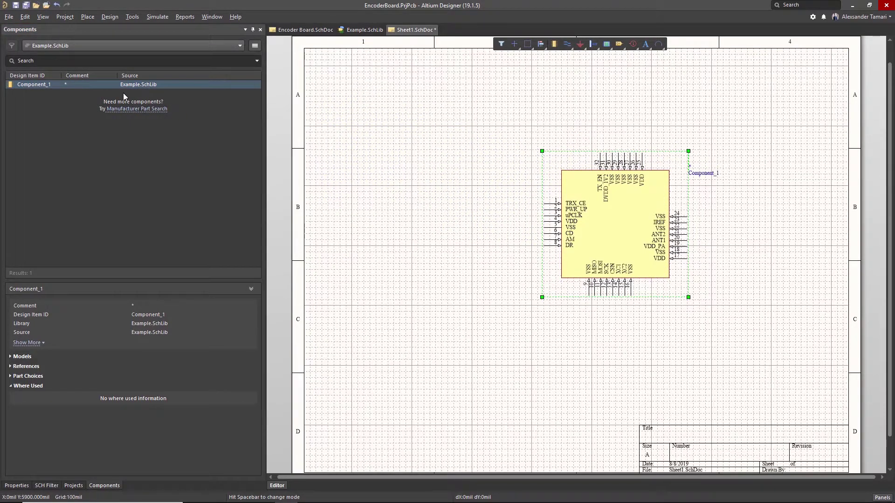